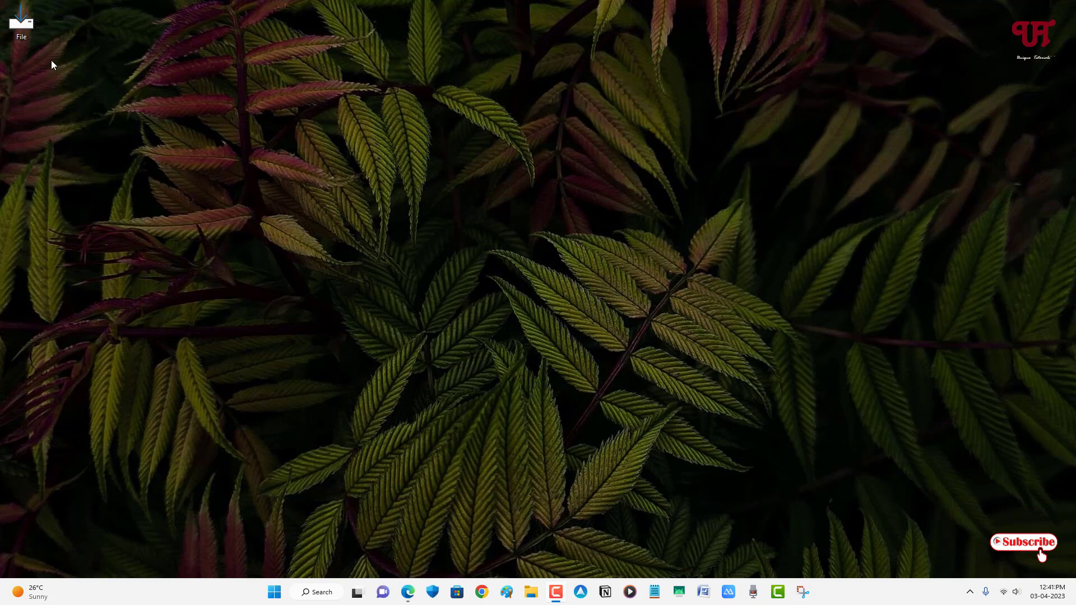
# Check File's properties on the desktop to confirm it is an .exe file
pyautogui.rightClick(18, 27)
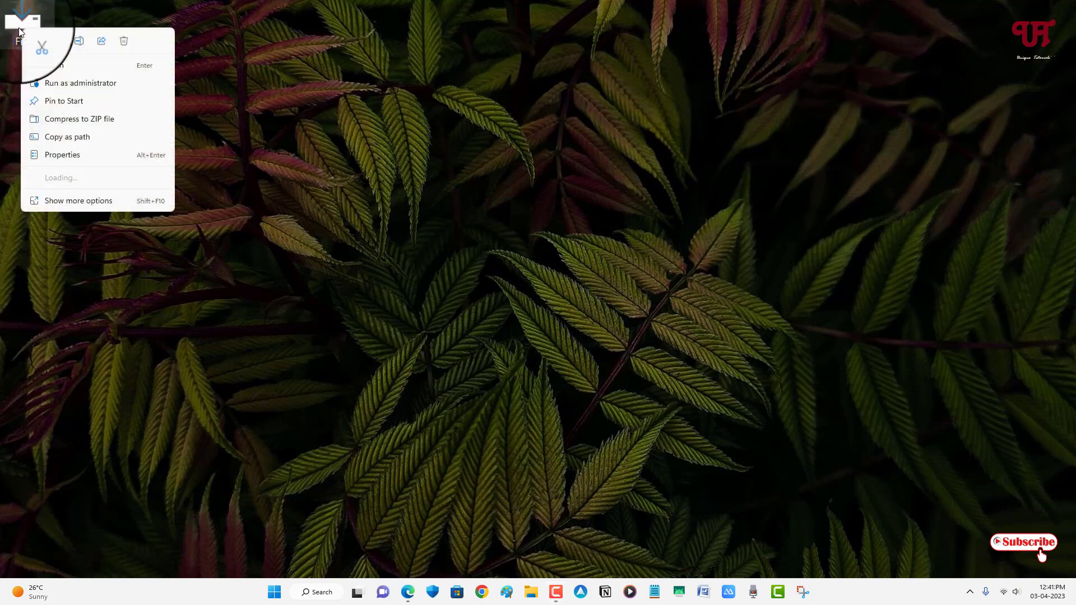
pyautogui.click(47, 155)
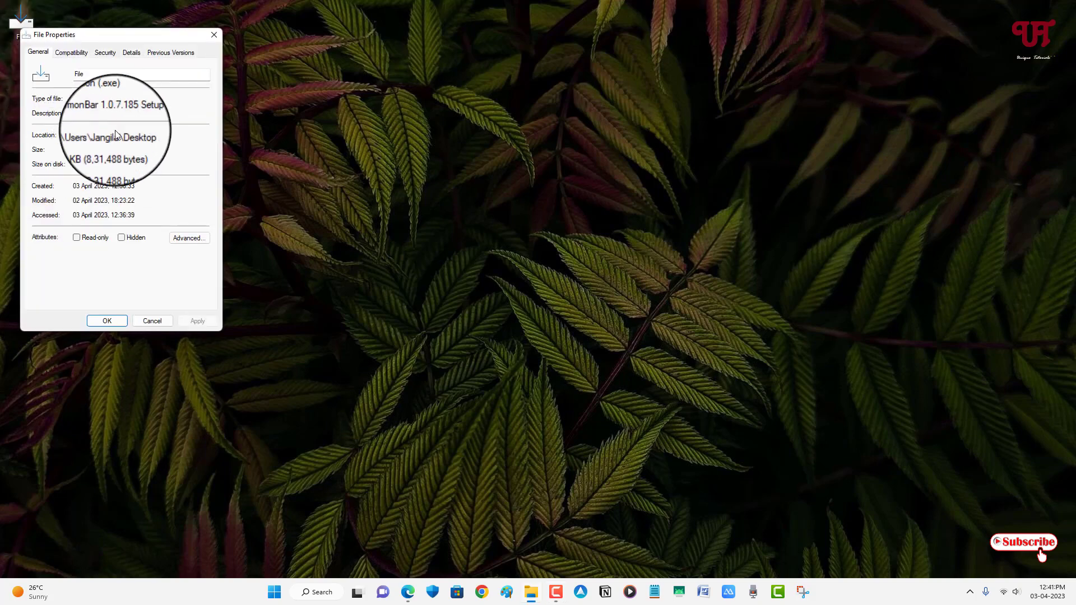
pyautogui.moveTo(116, 99); pyautogui.dragTo(105, 99)
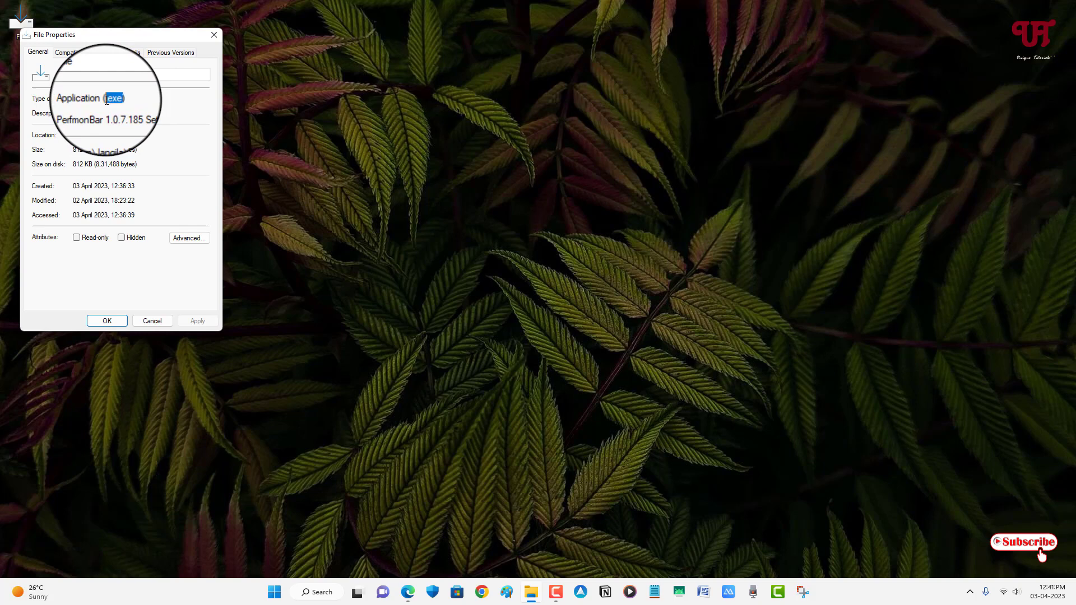
pyautogui.click(214, 35)
pyautogui.click(370, 225)
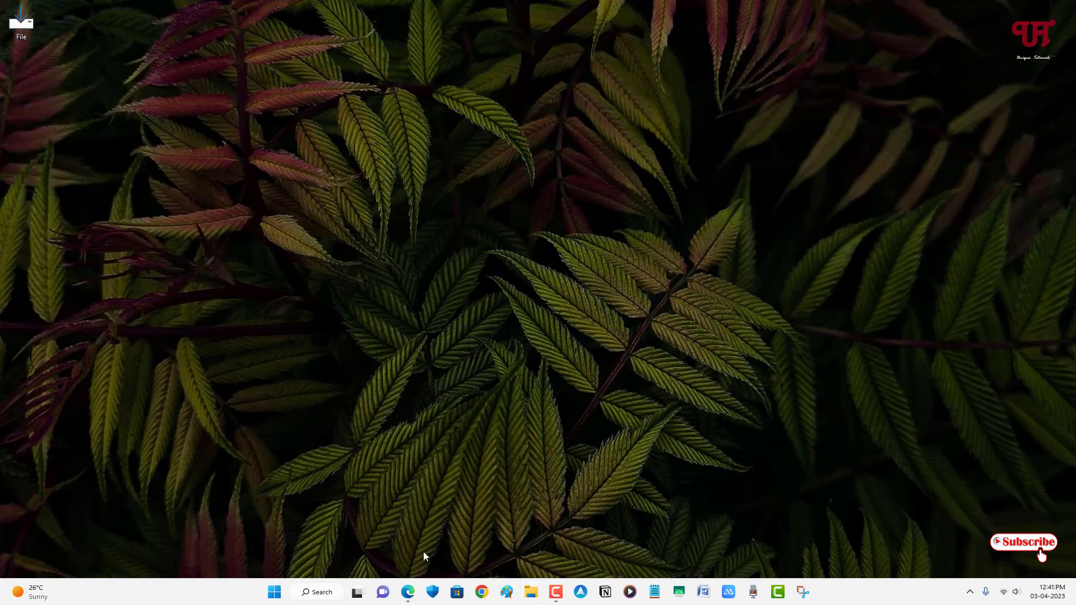
# Download RisohEditor-5.7.4-portable.zip from the fc2.com RisohEditor homepage and show it in its folder
pyautogui.click(407, 592)
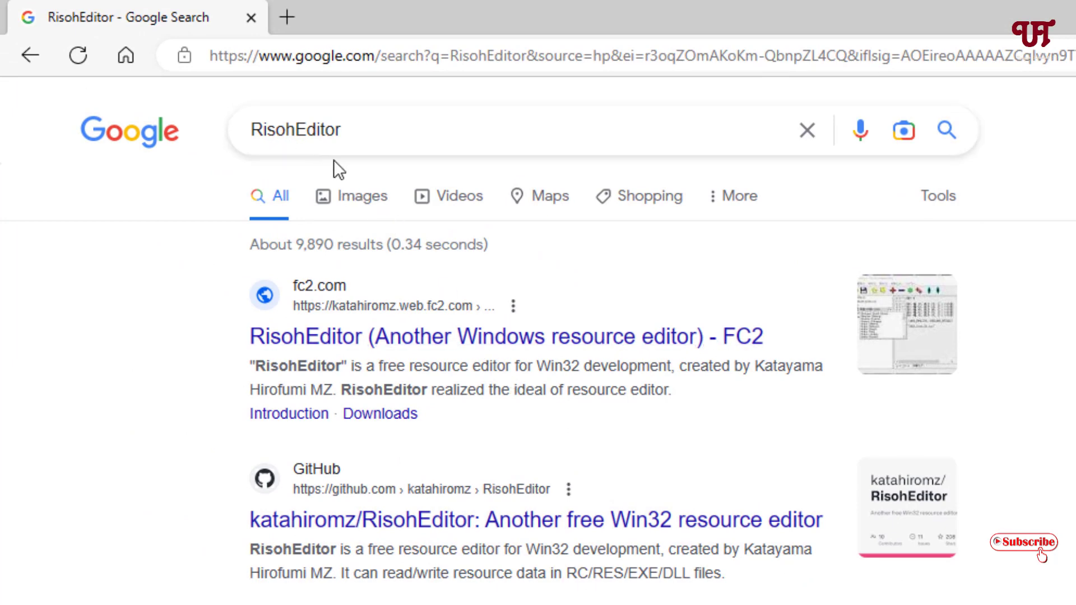
pyautogui.click(374, 336)
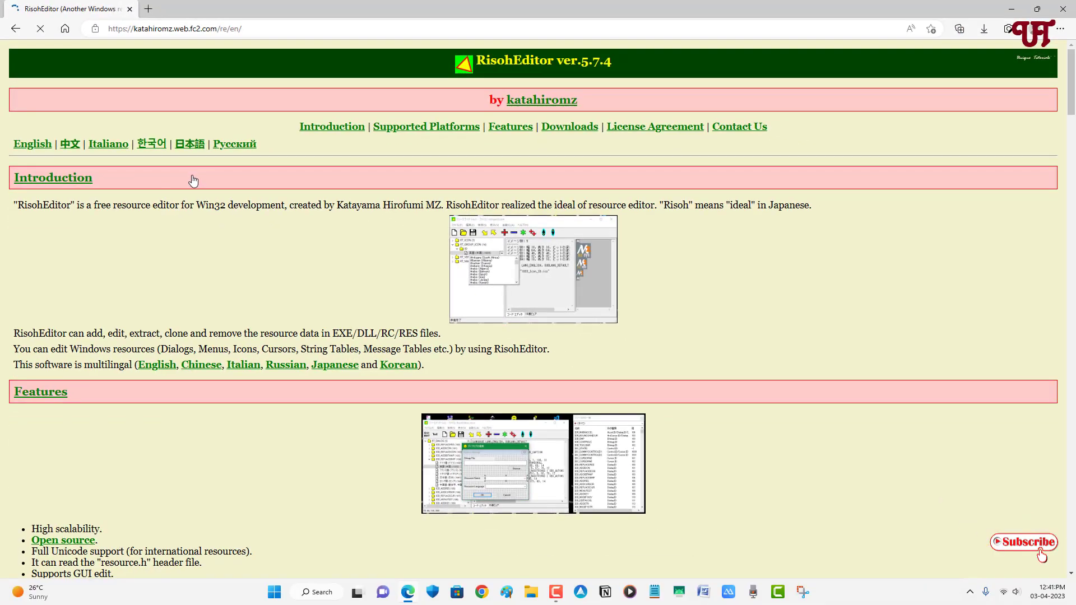
pyautogui.scroll(-3, 488, 345)
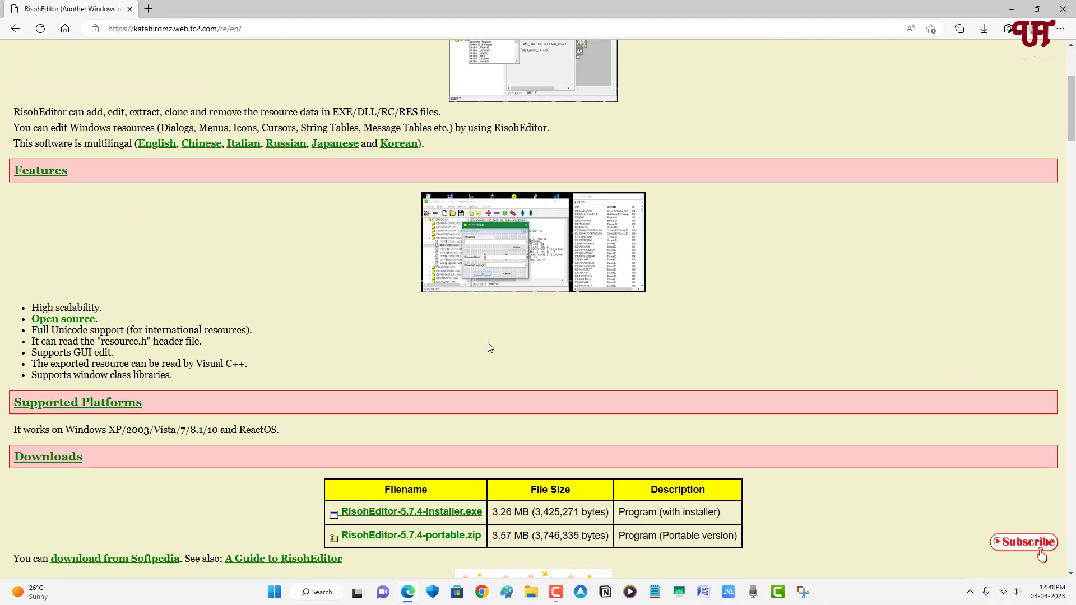
pyautogui.scroll(-3, 487, 345)
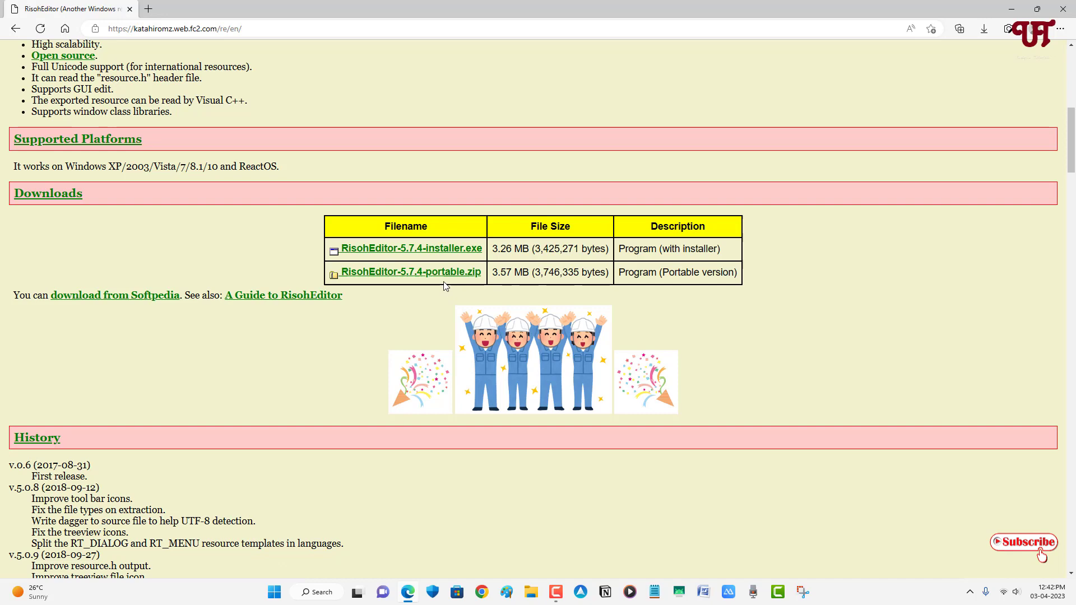
pyautogui.click(441, 274)
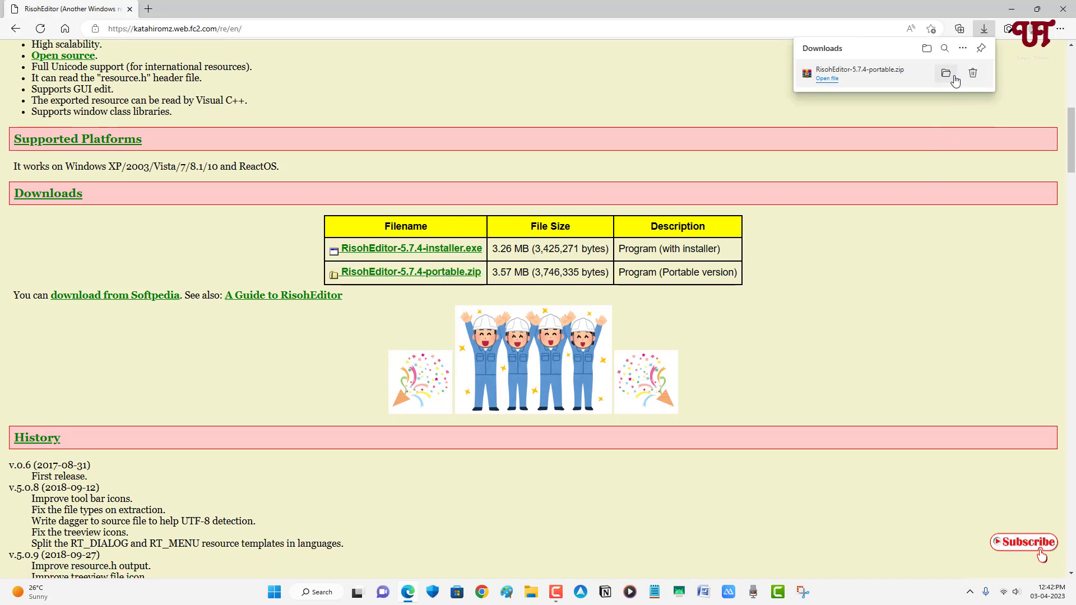
pyautogui.click(950, 75)
# Close Edge and extract the zip into a RisohEditor-5.7.4-portable folder in Downloads
pyautogui.click(1067, 9)
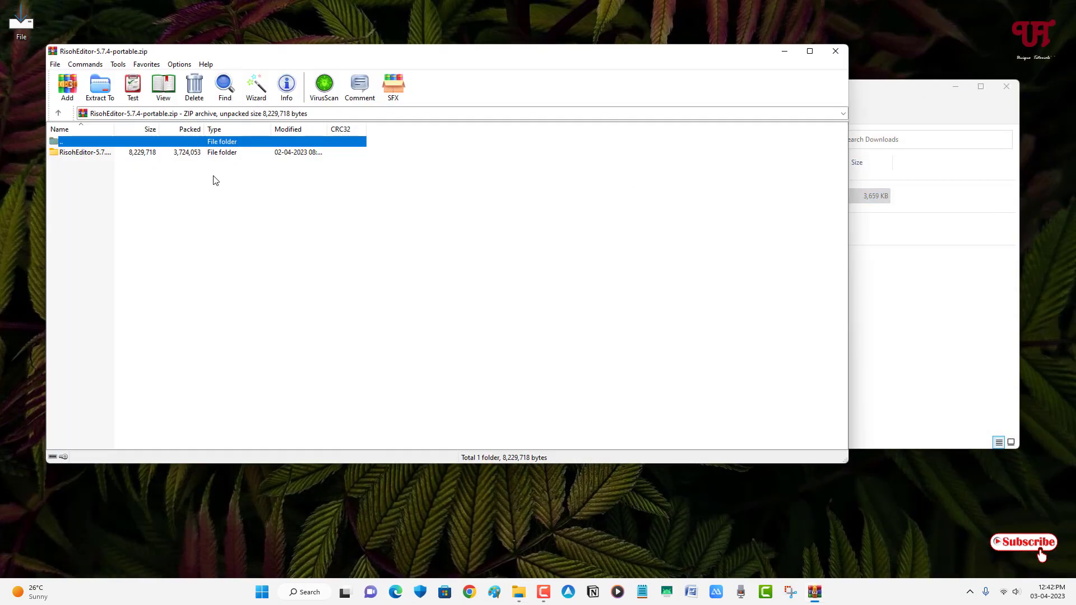
pyautogui.click(112, 100)
pyautogui.click(477, 376)
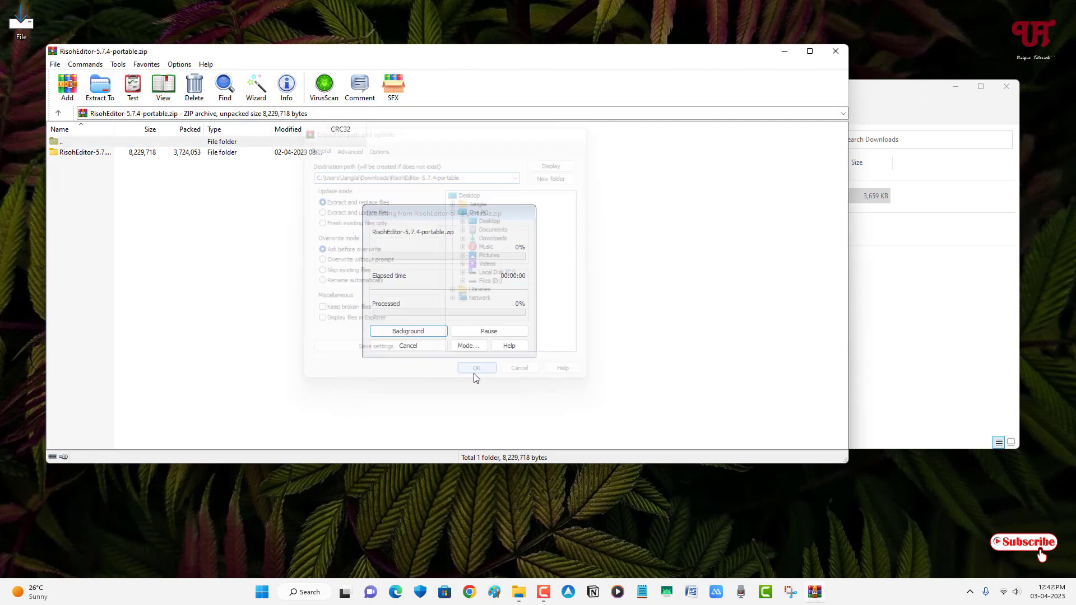
# Close WinRAR and run RisohEditorPortable from the extracted RisohEditor-5.7.4-portable folder
pyautogui.click(835, 51)
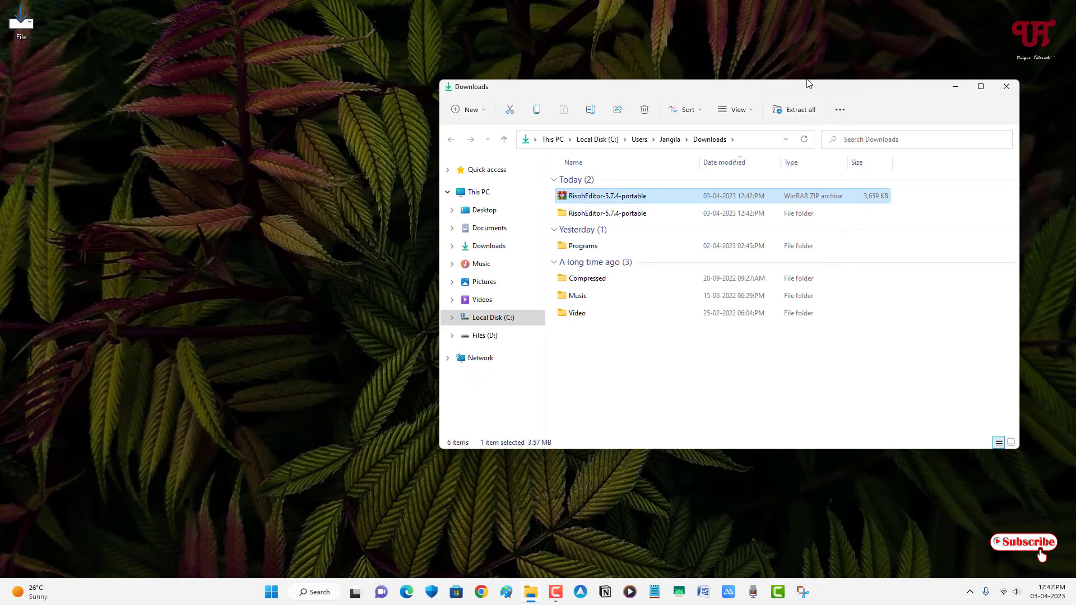
pyautogui.doubleClick(604, 216)
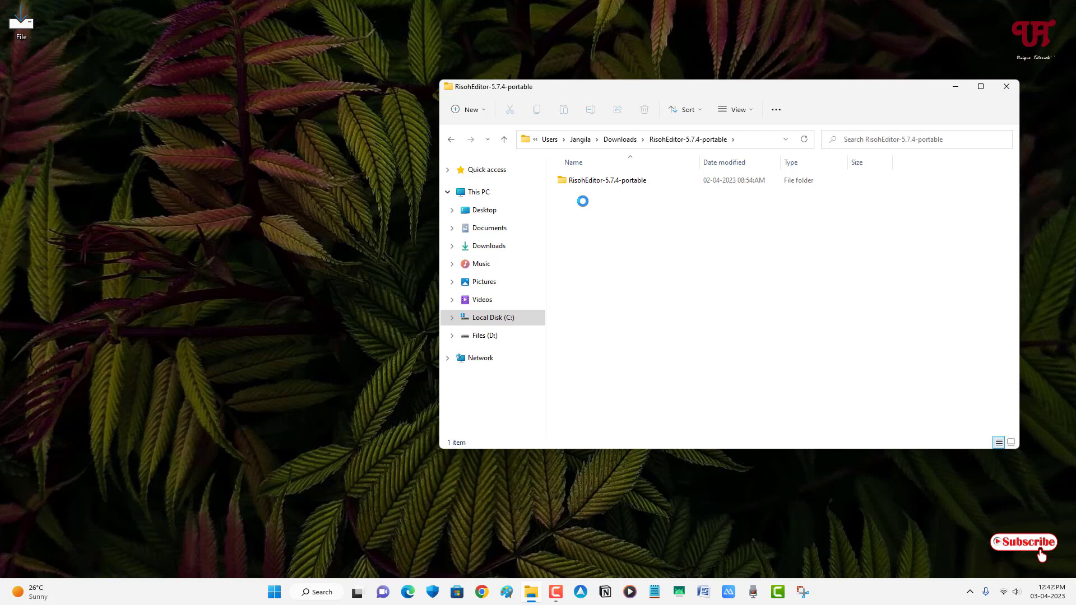
pyautogui.doubleClick(579, 185)
pyautogui.scroll(-3, 579, 379)
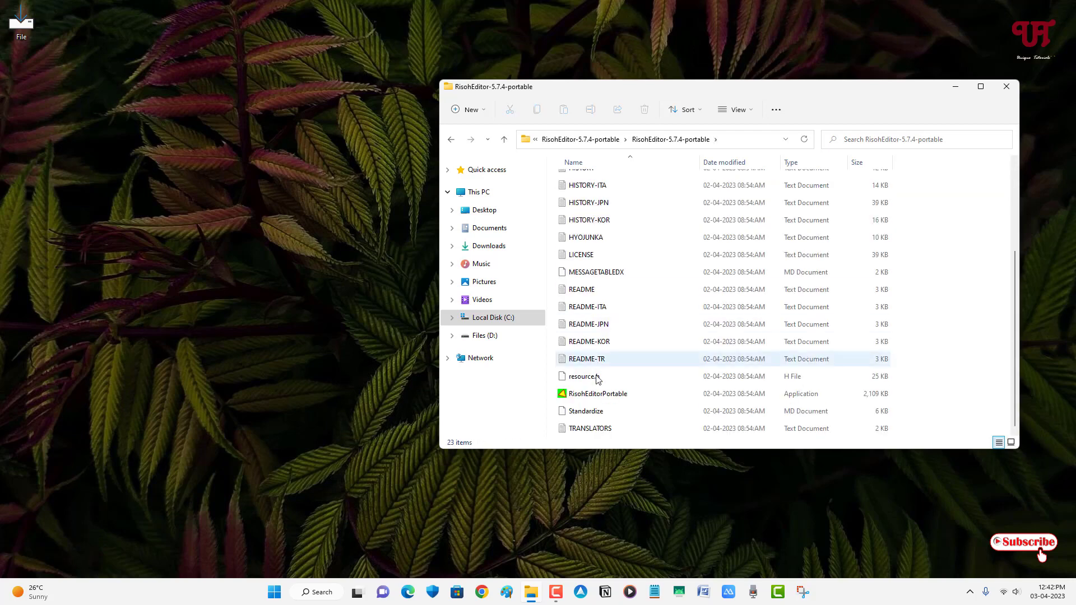
pyautogui.moveTo(597, 394)
pyautogui.doubleClick(590, 397)
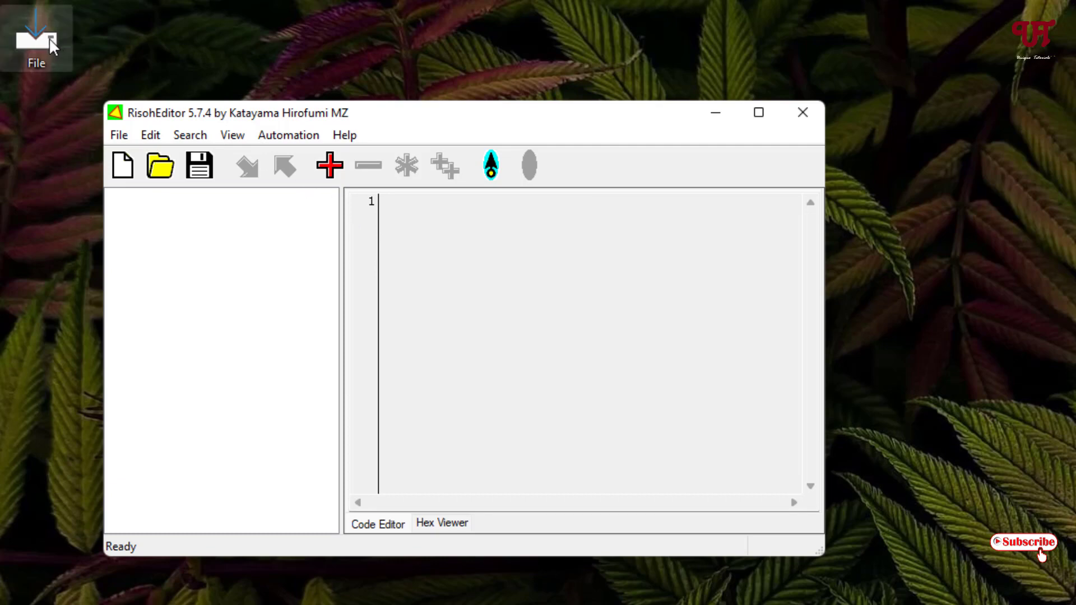
# Load desktop File.exe into RisohEditor and display its RT_STRING Neutral (0) table
pyautogui.moveTo(49, 37); pyautogui.dragTo(49, 55)
pyautogui.moveTo(99, 103); pyautogui.dragTo(131, 158)
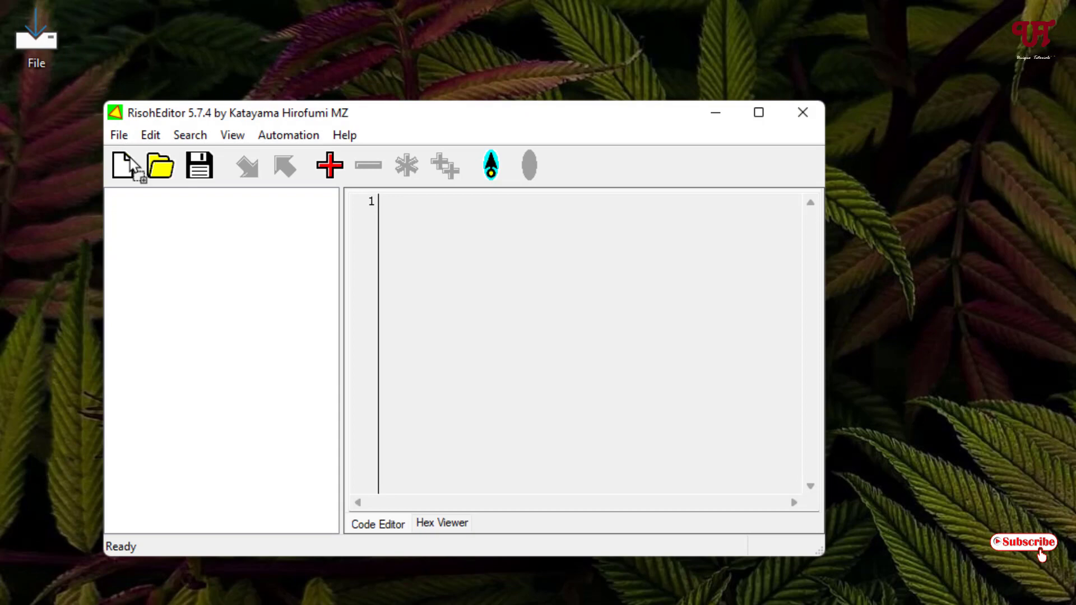
pyautogui.moveTo(165, 230); pyautogui.dragTo(165, 231)
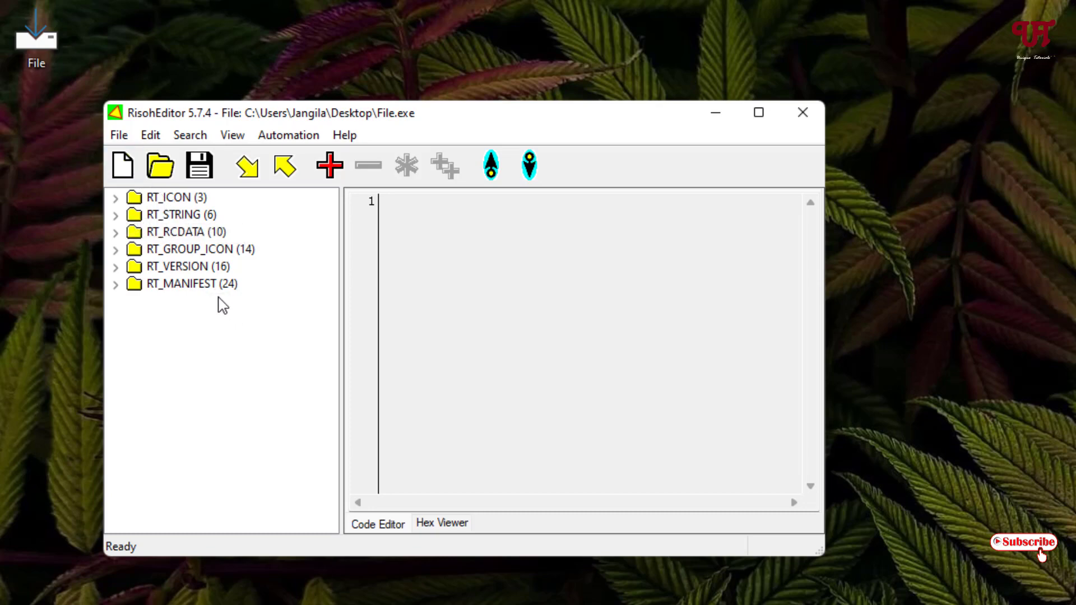
pyautogui.click(116, 198)
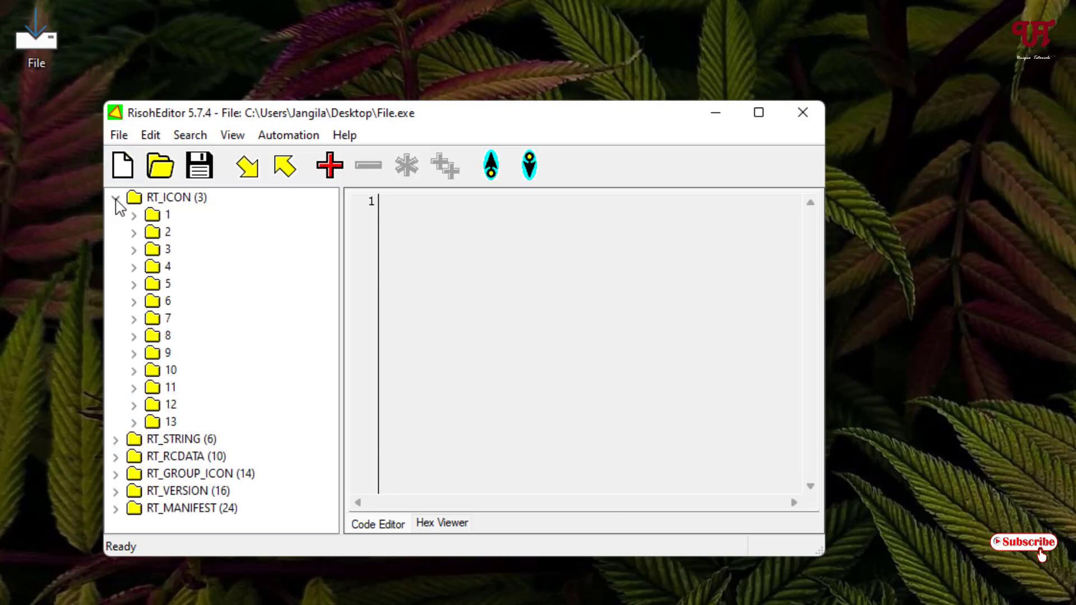
pyautogui.click(115, 199)
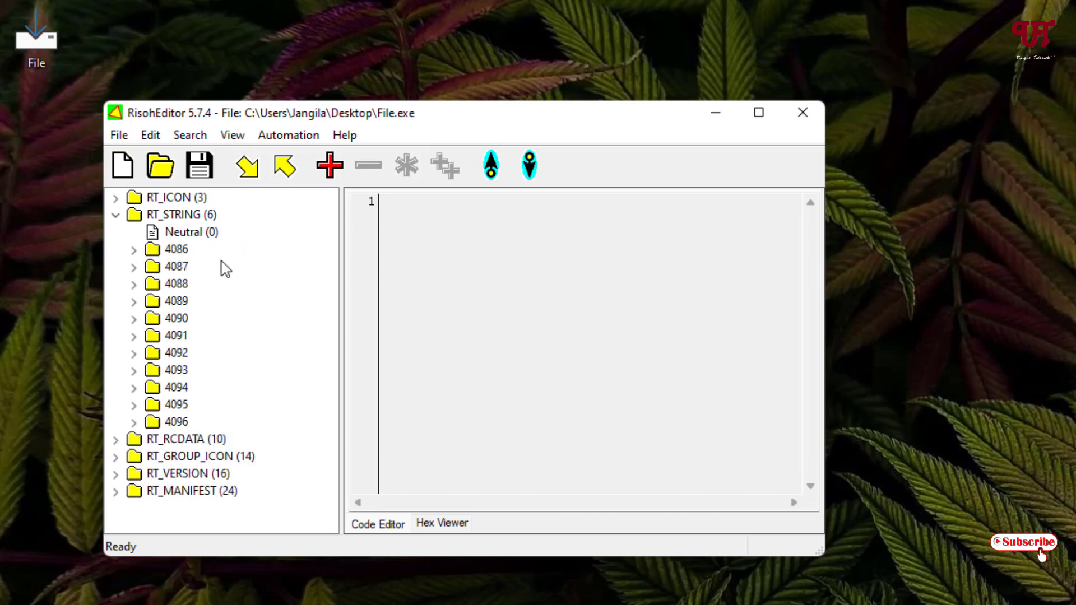
pyautogui.click(189, 243)
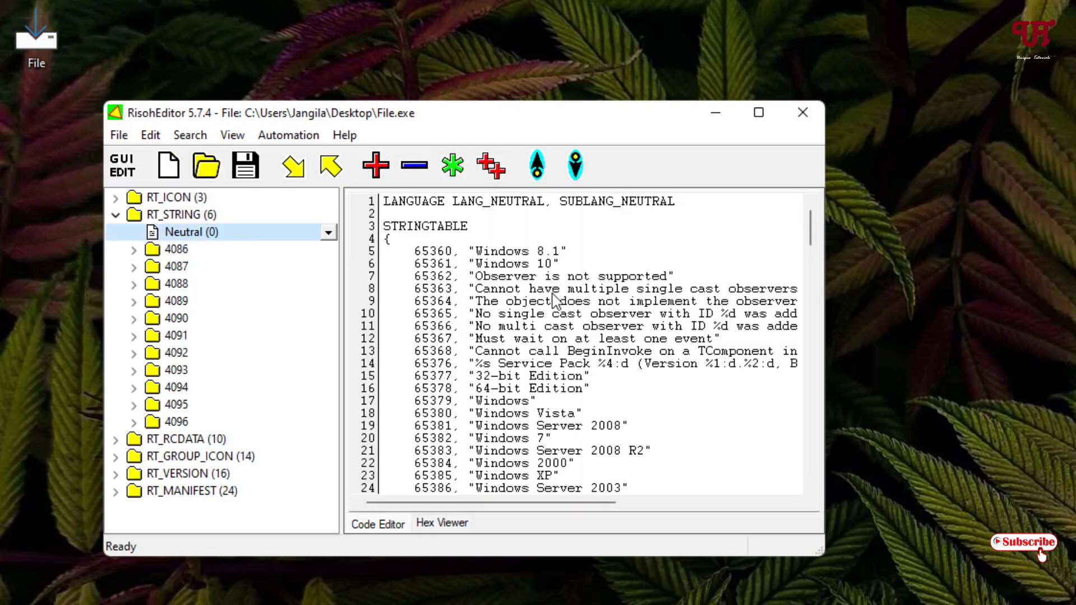
pyautogui.moveTo(810, 235)
pyautogui.mouseDown()
pyautogui.moveTo(810, 480)
pyautogui.moveTo(820, 207)
pyautogui.mouseUp()
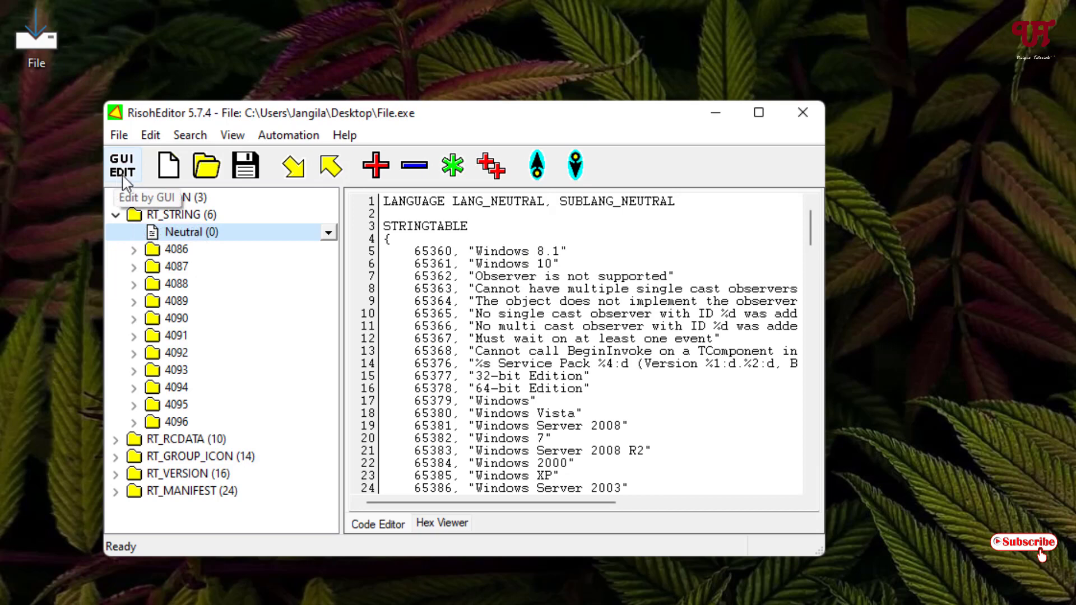
# In GUI EDIT, delete row 65360 'Windows 8.1' and apply the string table change
pyautogui.click(122, 166)
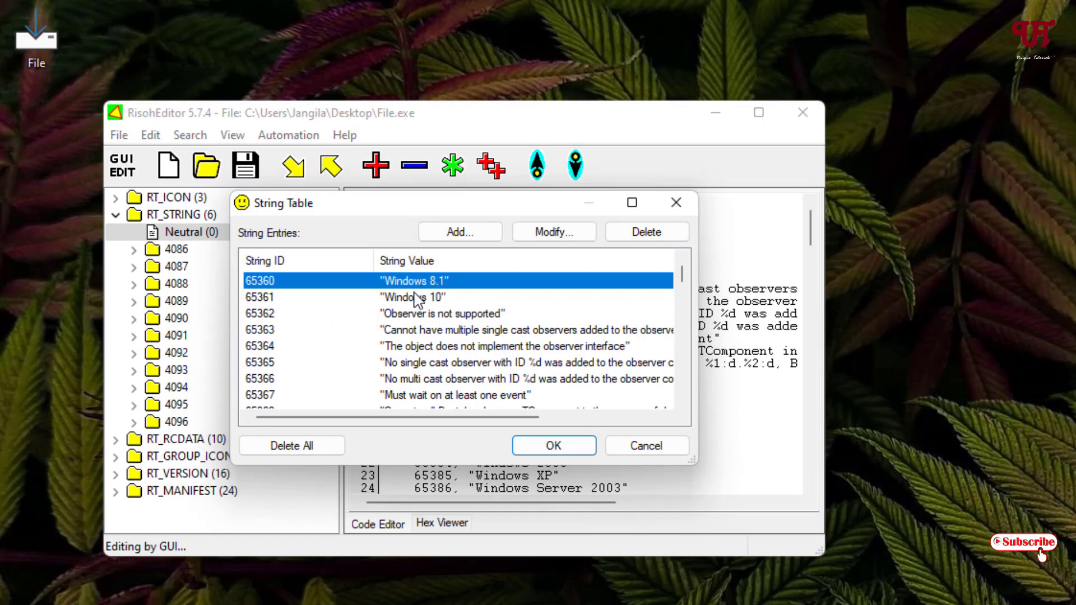
pyautogui.click(641, 237)
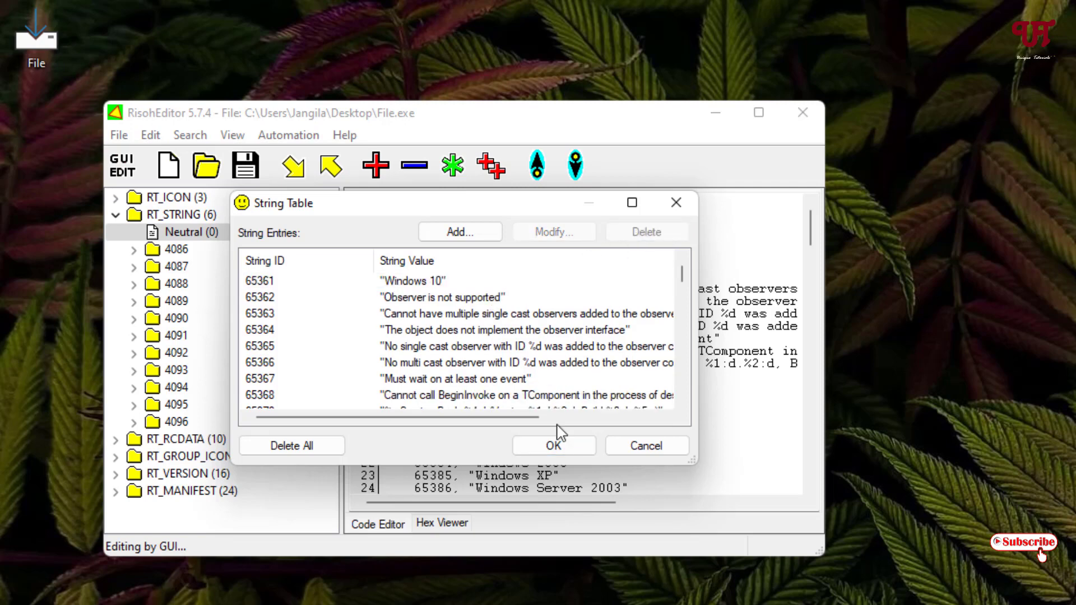
pyautogui.click(562, 448)
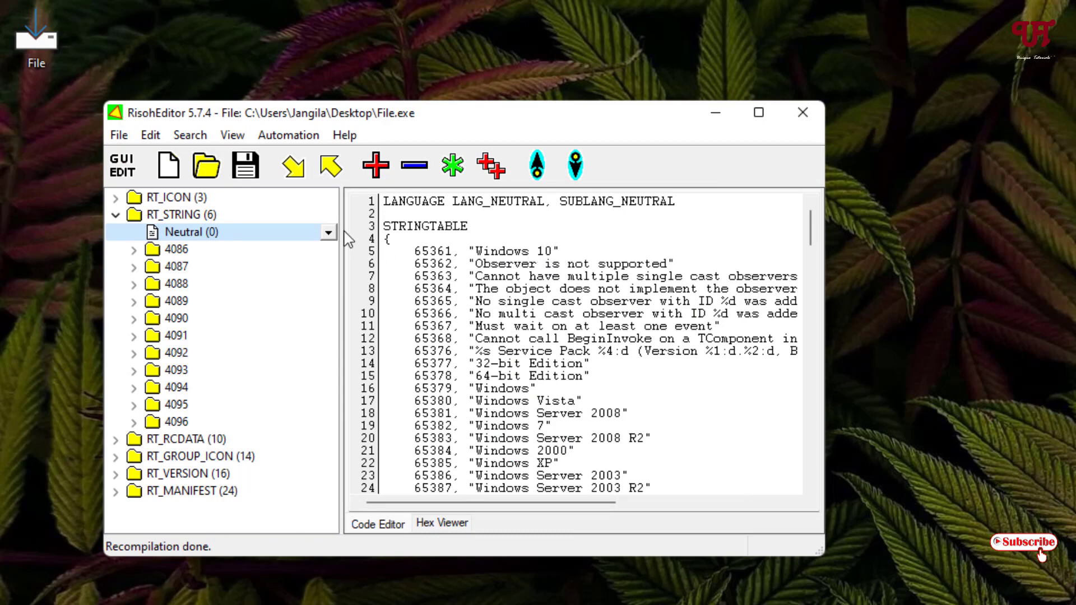
# Save File.exe, reload it in a relaunched RisohEditor, and view the Neutral (0) string table
pyautogui.click(242, 182)
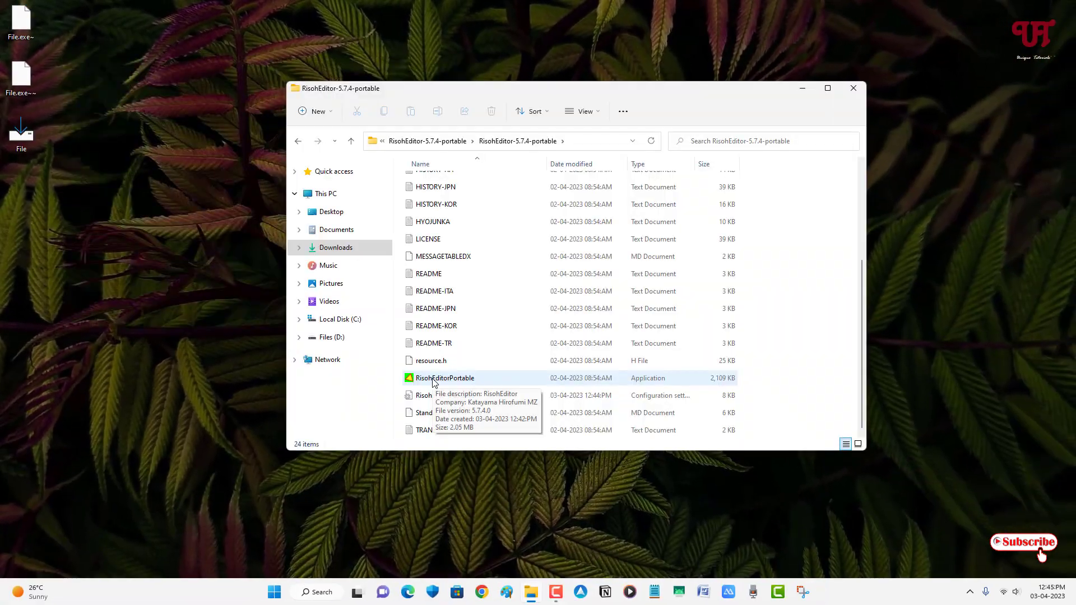
pyautogui.doubleClick(433, 382)
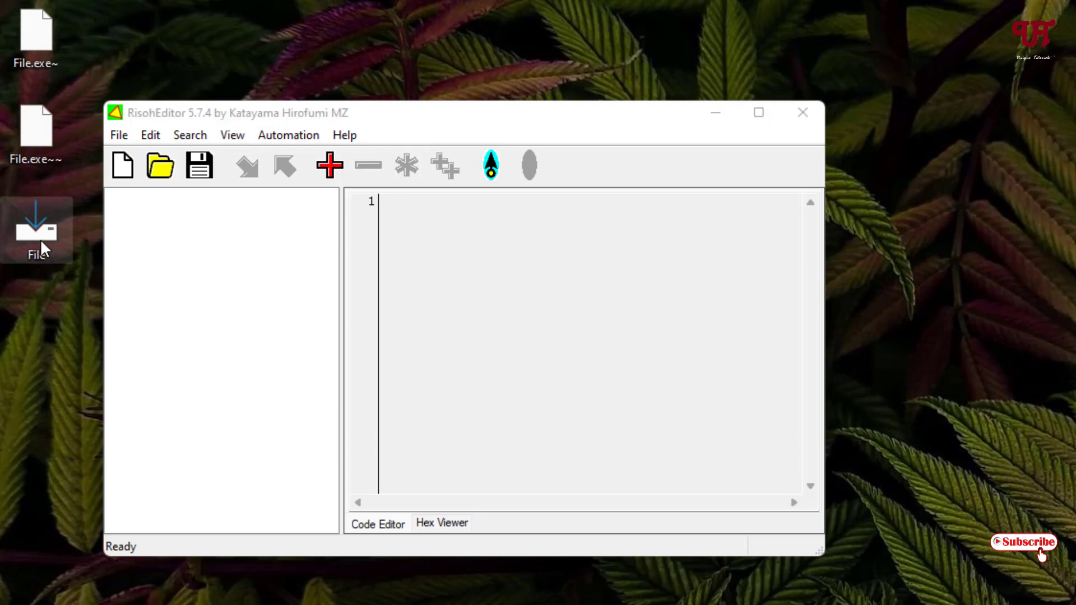
pyautogui.moveTo(44, 246); pyautogui.dragTo(217, 319)
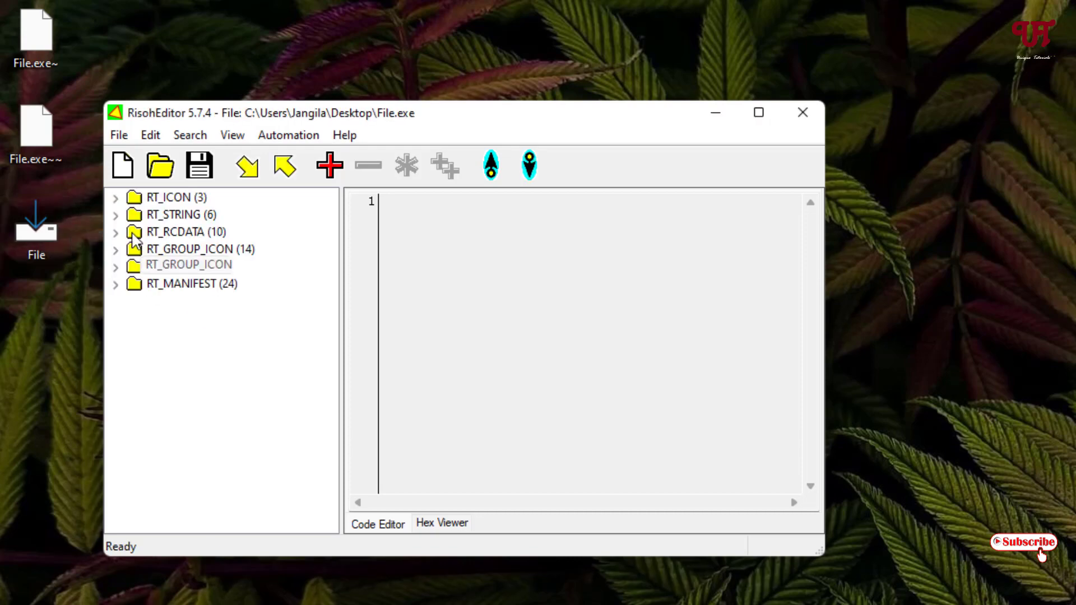
pyautogui.click(116, 214)
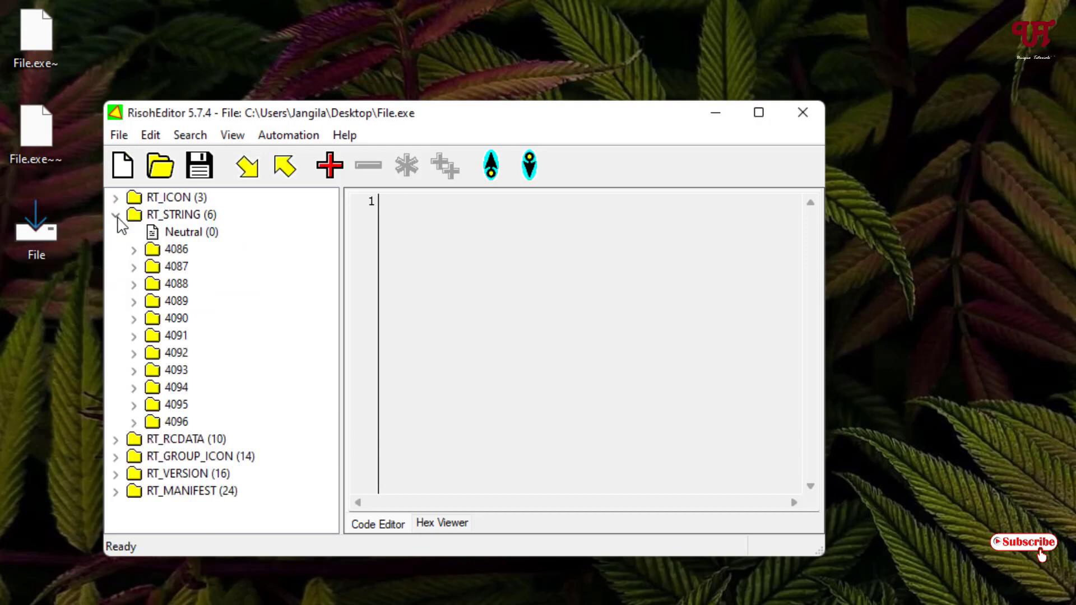
pyautogui.click(193, 243)
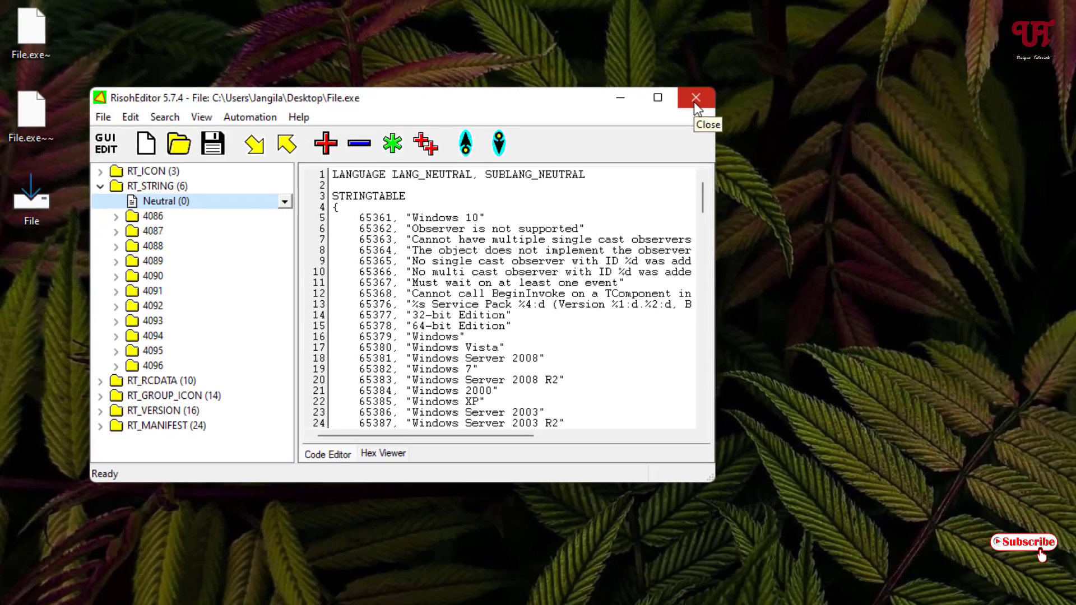
# Close the RisohEditor window and deselect File on the desktop
pyautogui.click(802, 121)
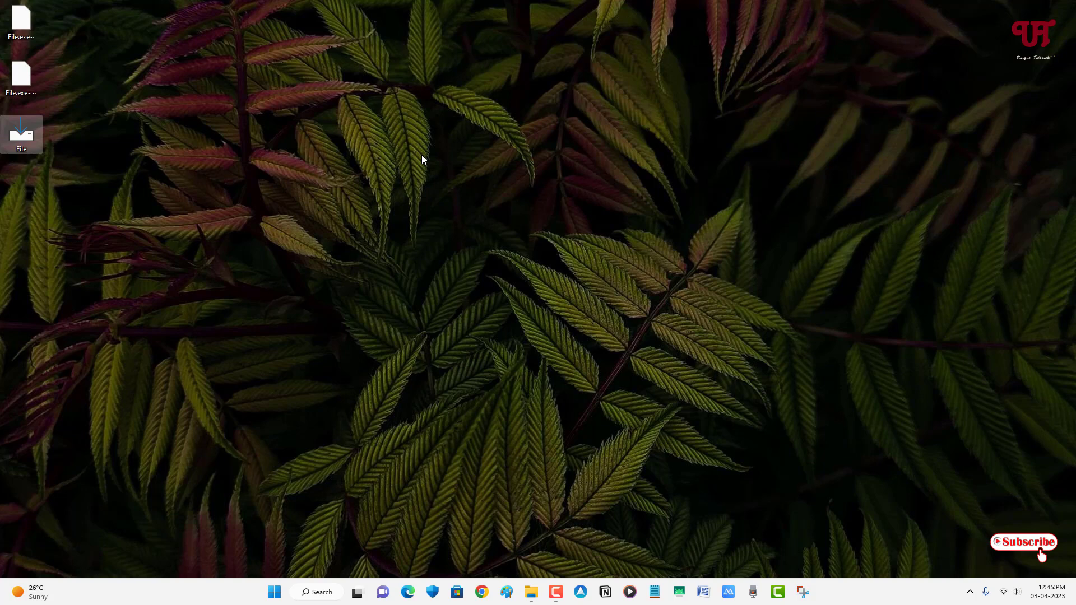
pyautogui.click(363, 224)
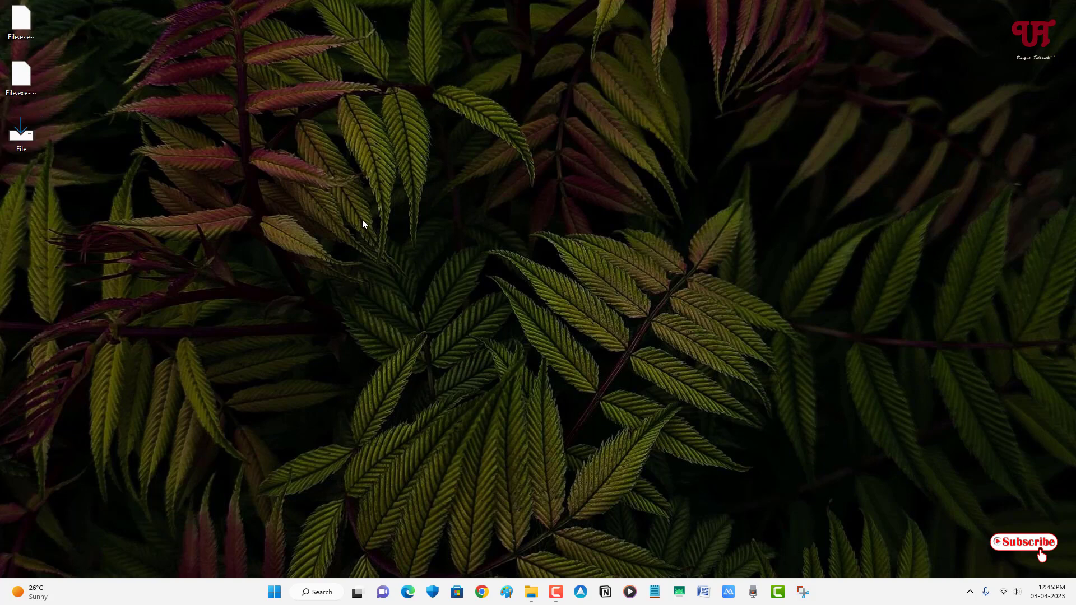